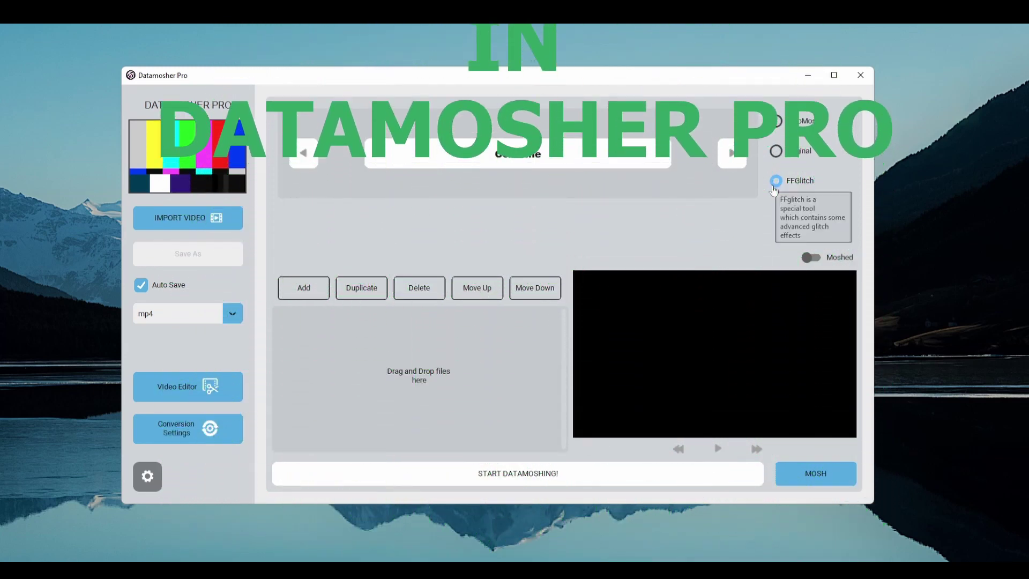
Step: Cycle the FFGlitch mode arrow forward and back to settle on Combine
{"action": "left_click", "coordinate": [732, 153]}
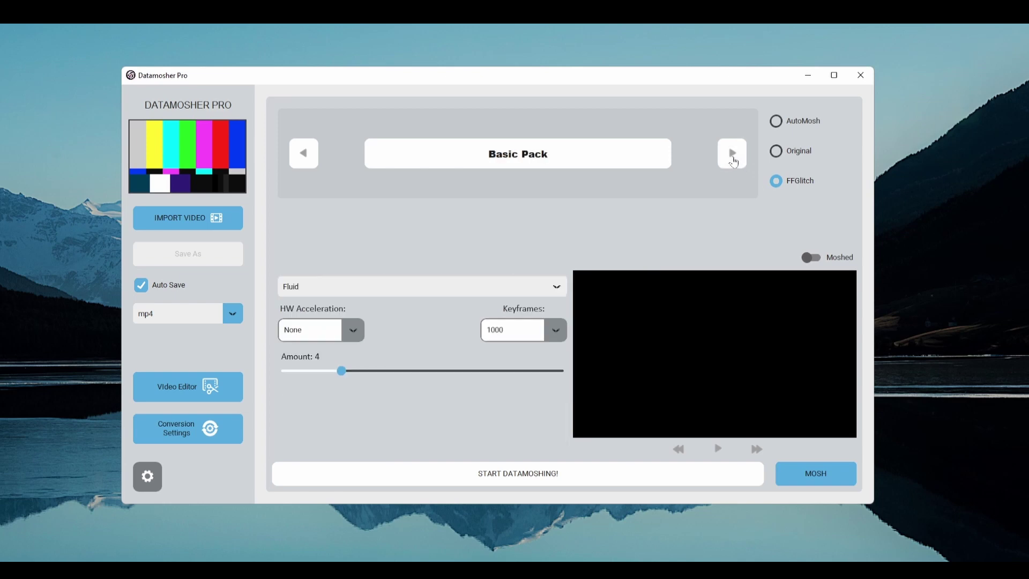
{"action": "left_click", "coordinate": [733, 157]}
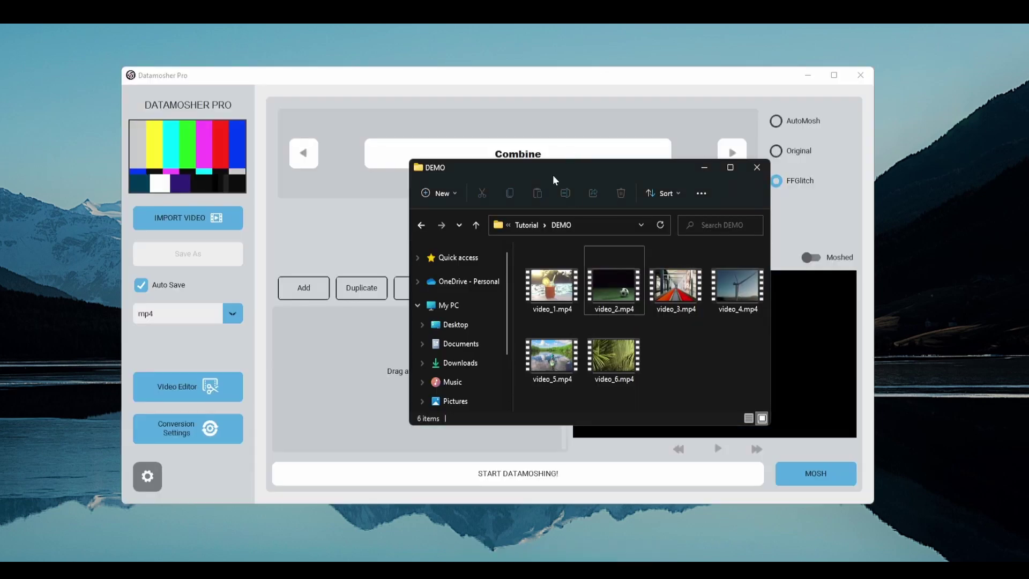
Step: Move the DEMO folder window to the upper right, over Datamosher Pro
{"action": "left_click_drag", "start_coordinate": [554, 179], "coordinate": [663, 129]}
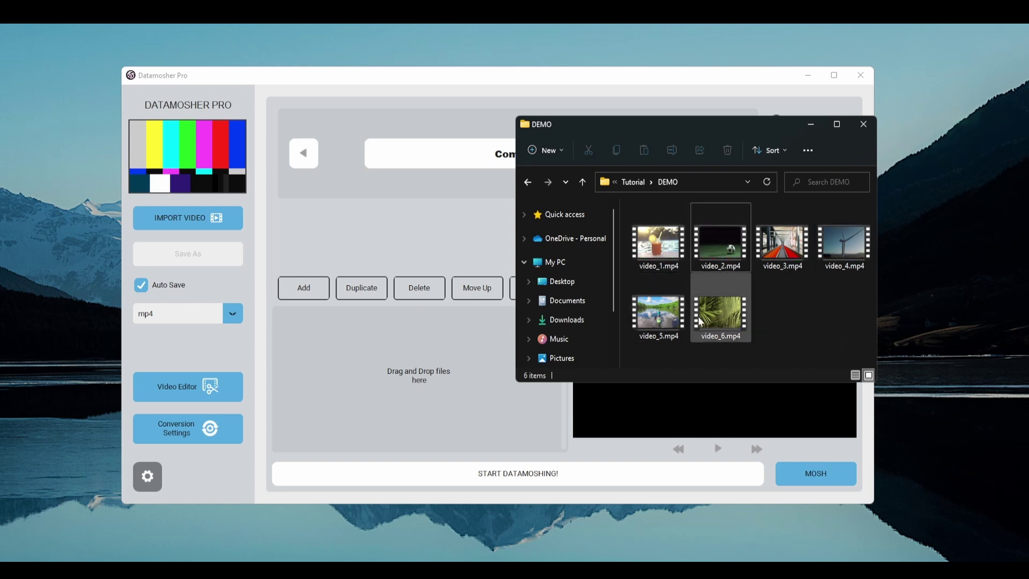
Step: Add video_1.mp4 through video_6.mp4 from the DEMO folder to the Combine list
{"action": "left_click", "coordinate": [304, 297]}
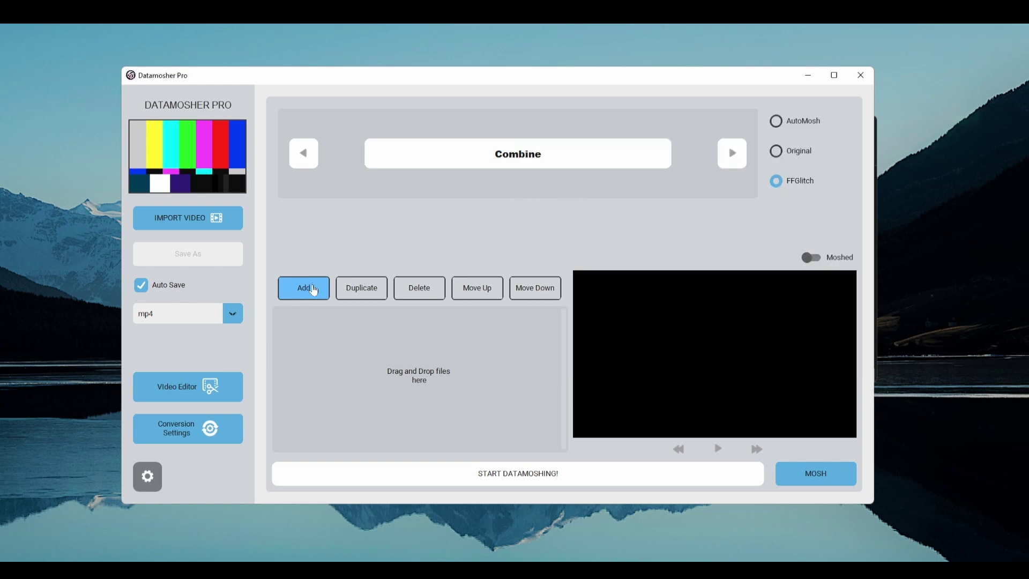
{"action": "left_click", "coordinate": [313, 290]}
{"action": "left_click_drag", "start_coordinate": [392, 307], "coordinate": [372, 181]}
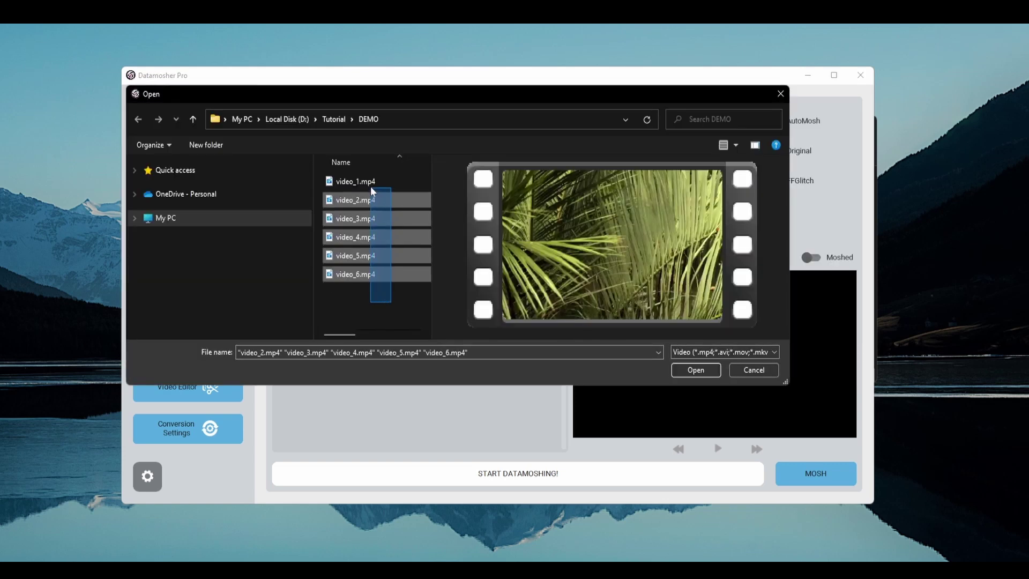
{"action": "left_click", "coordinate": [693, 369]}
{"action": "key", "text": "Down"}
{"action": "key", "text": "Down"}
{"action": "key", "text": "Down"}
{"action": "key", "text": "Down"}
{"action": "key", "text": "Down"}
{"action": "key", "text": "Up"}
{"action": "key", "text": "Up"}
{"action": "key", "text": "Up"}
{"action": "key", "text": "Up"}
{"action": "key", "text": "Up"}
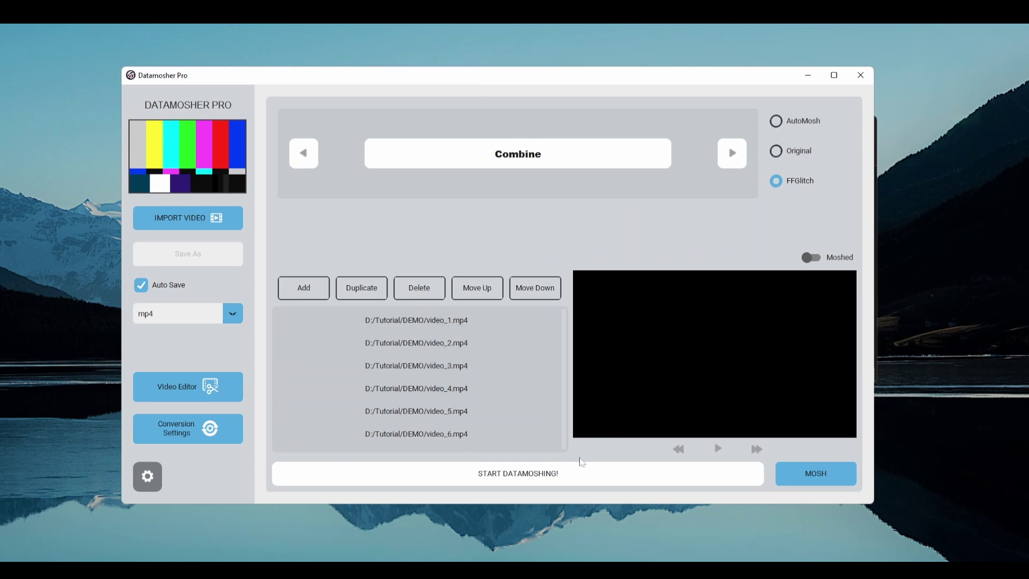
Step: Load video_1.mp4 as the preview clip and move its row to the list's end
{"action": "left_click", "coordinate": [487, 343]}
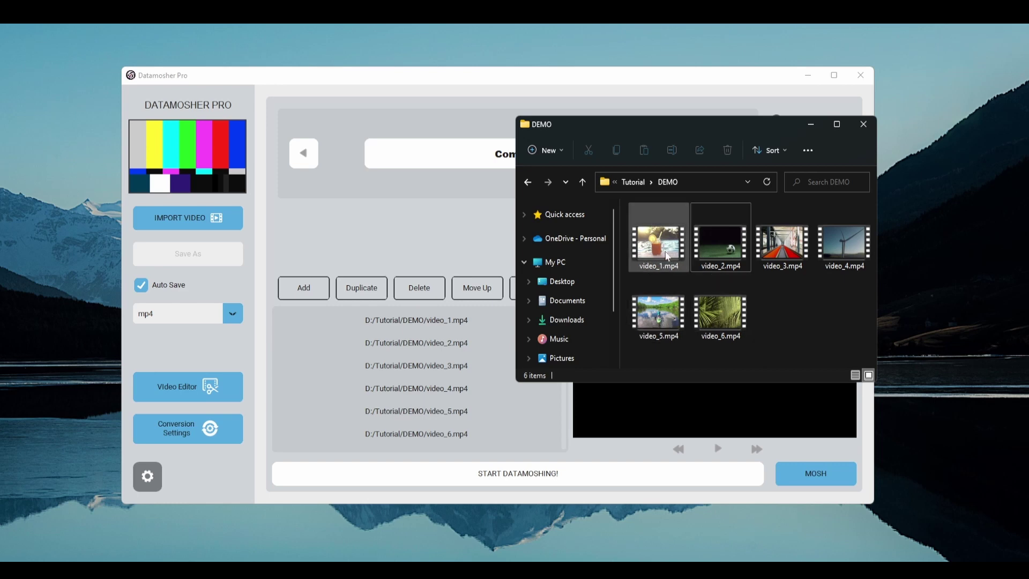
{"action": "left_click", "coordinate": [667, 256]}
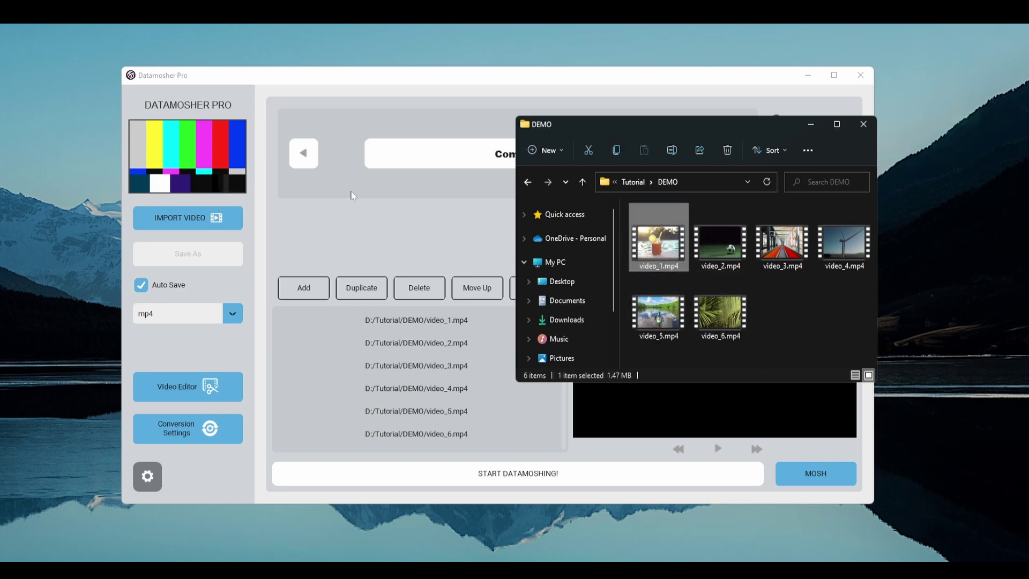
{"action": "left_click", "coordinate": [719, 326]}
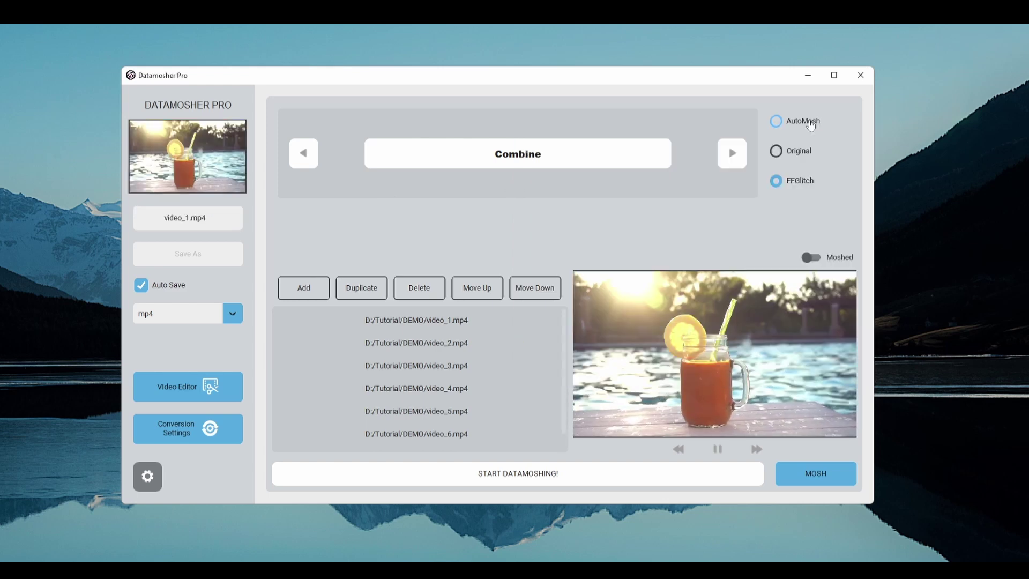
{"action": "left_click_drag", "start_coordinate": [475, 321], "coordinate": [455, 440]}
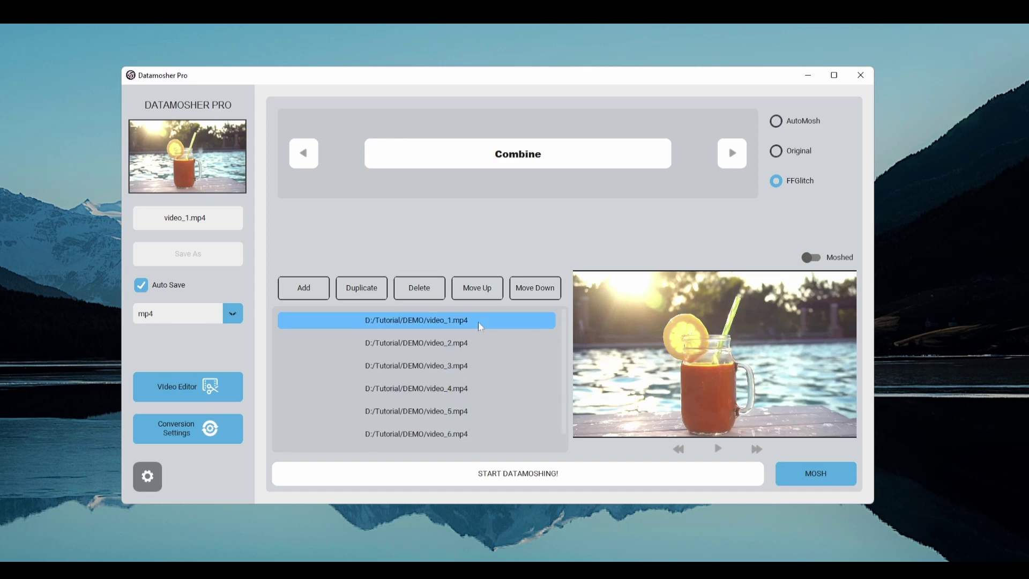
{"action": "double_click", "coordinate": [480, 324]}
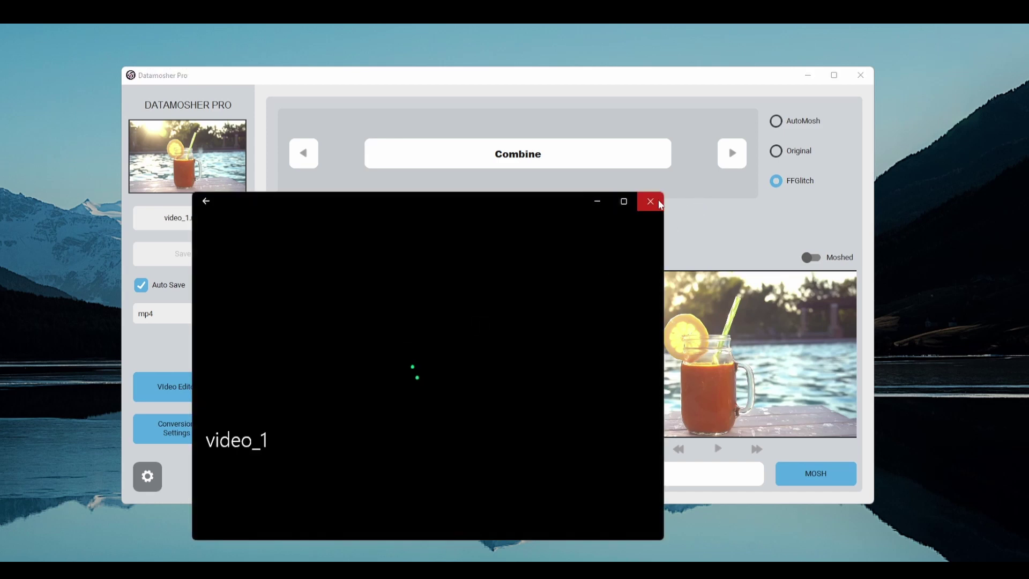
{"action": "left_click", "coordinate": [651, 202]}
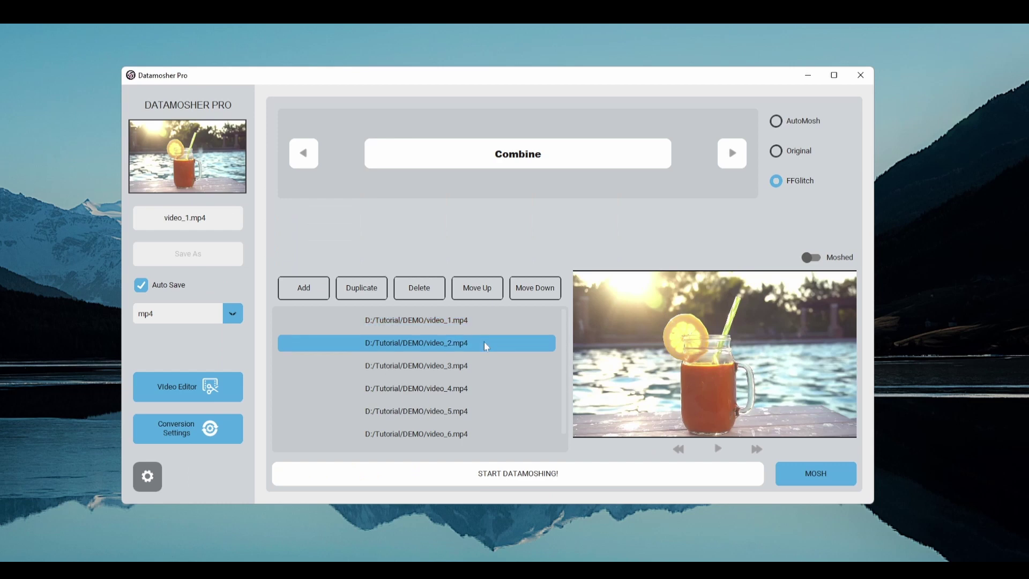
{"action": "double_click", "coordinate": [485, 346]}
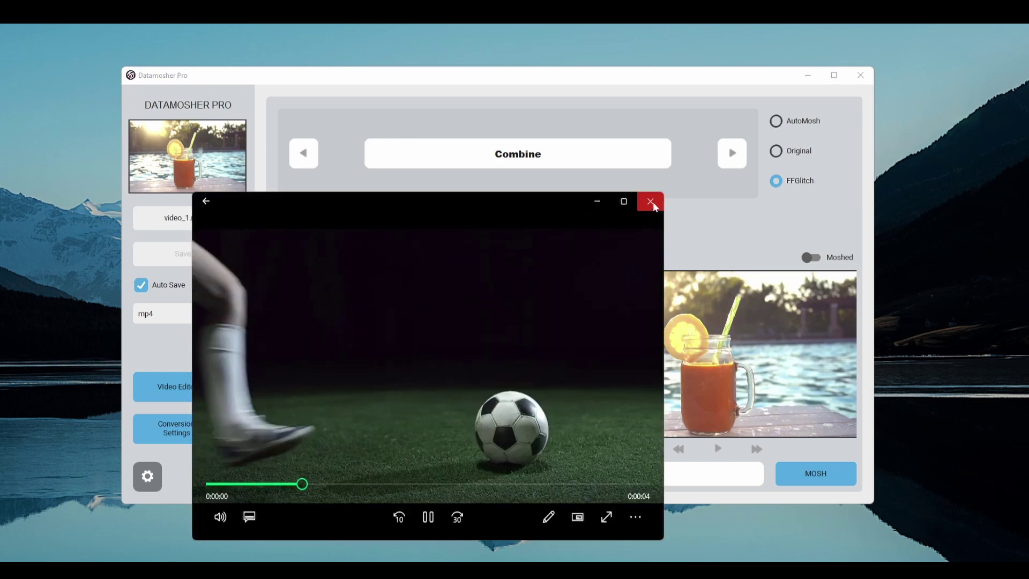
{"action": "left_click", "coordinate": [652, 202]}
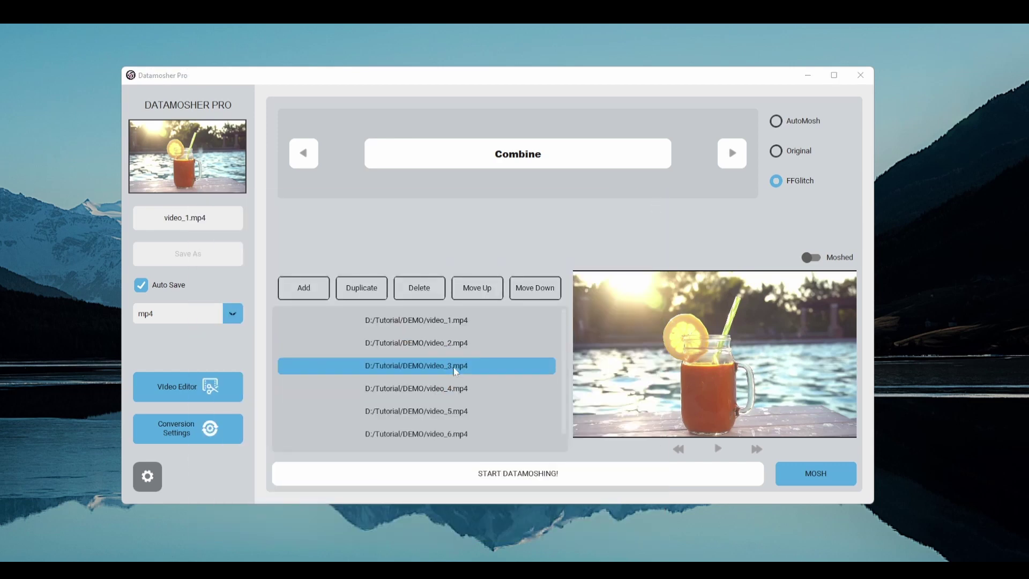
{"action": "double_click", "coordinate": [416, 367]}
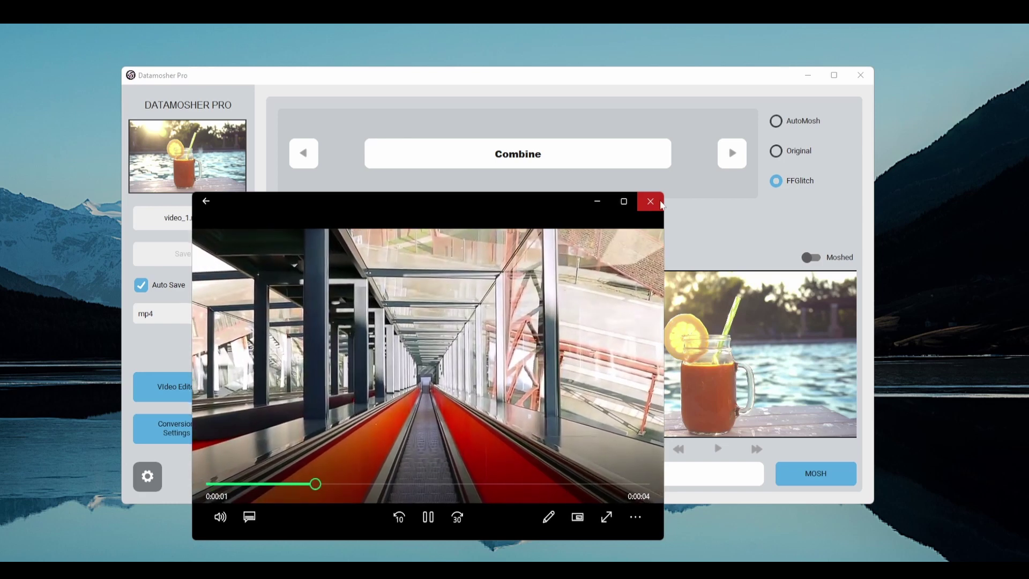
{"action": "left_click", "coordinate": [651, 203]}
{"action": "double_click", "coordinate": [497, 393]}
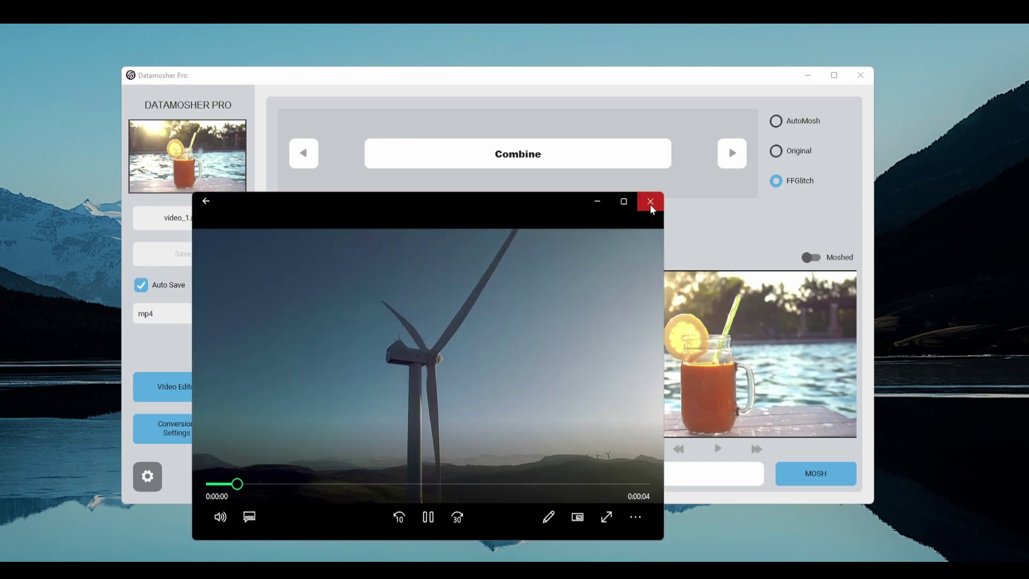
{"action": "left_click", "coordinate": [650, 201]}
{"action": "double_click", "coordinate": [475, 415]}
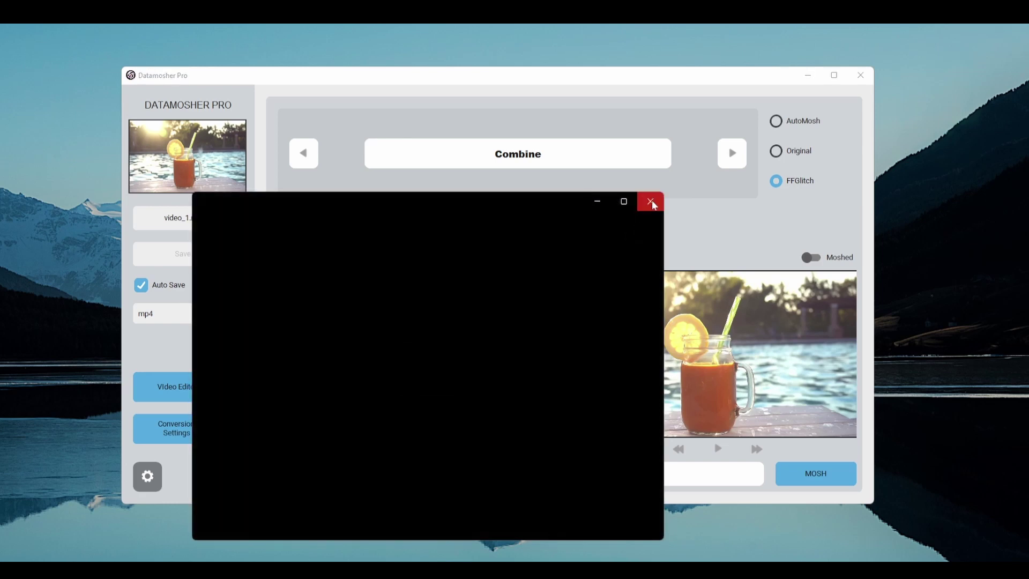
{"action": "left_click", "coordinate": [652, 202]}
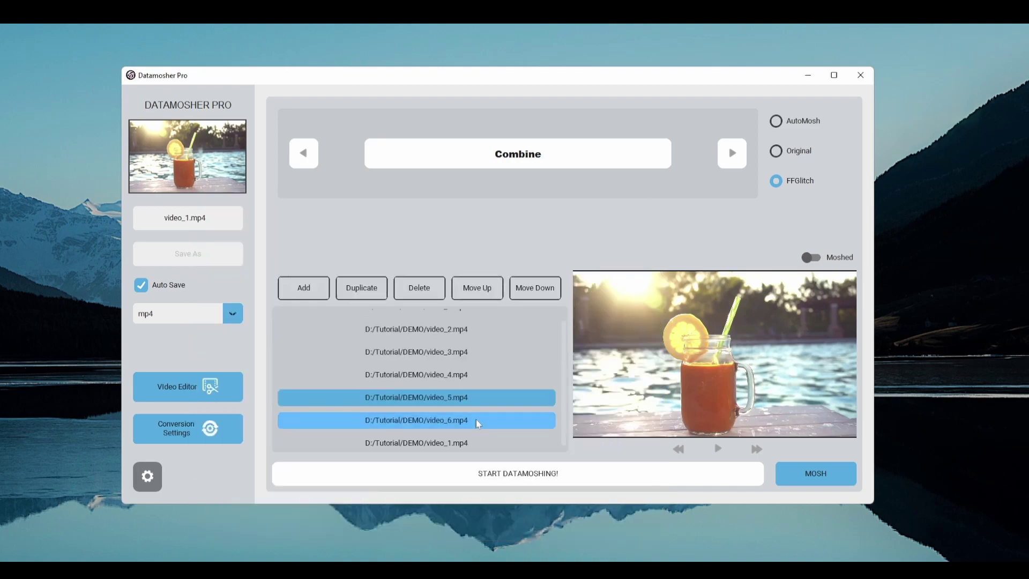
{"action": "double_click", "coordinate": [478, 421]}
Step: Close the video_6 preview, keep video_6 after video_5, and select the trailing duplicate video_1
{"action": "left_click", "coordinate": [650, 201]}
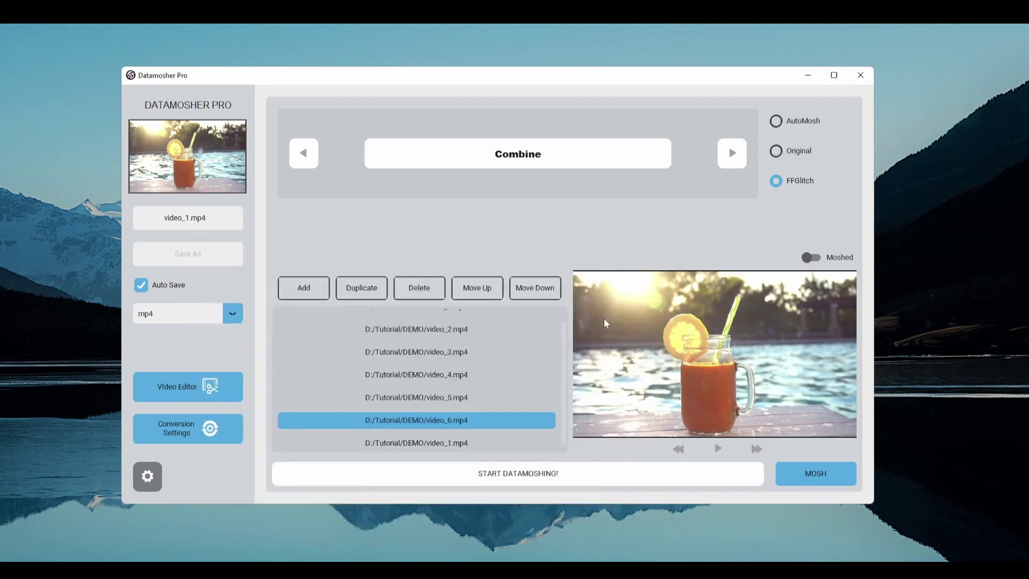
{"action": "scroll", "coordinate": [453, 375], "scroll_direction": "up", "scroll_amount": 1}
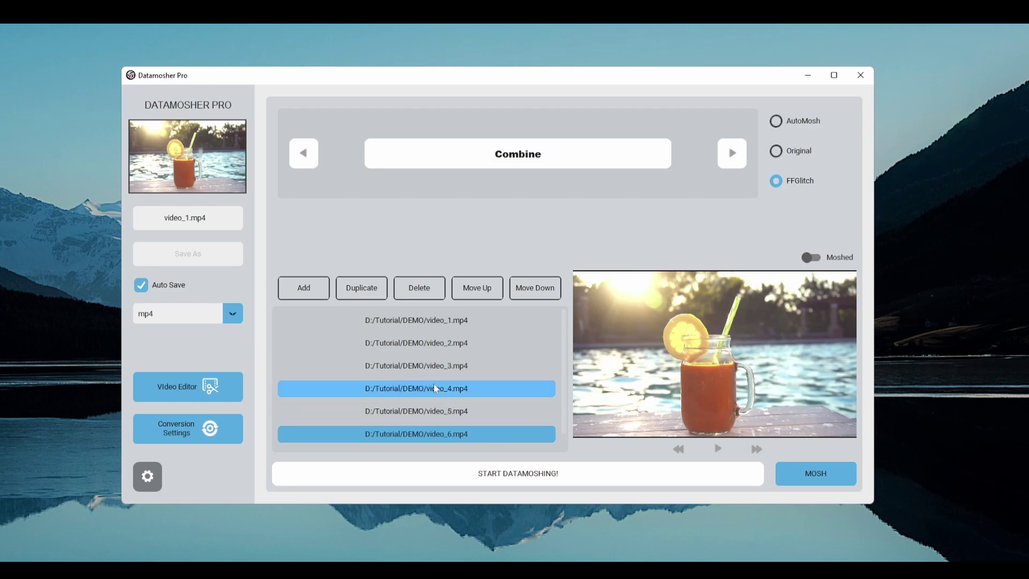
{"action": "scroll", "coordinate": [459, 395], "scroll_direction": "down", "scroll_amount": 1}
{"action": "left_click", "coordinate": [496, 290]}
{"action": "left_click", "coordinate": [551, 289]}
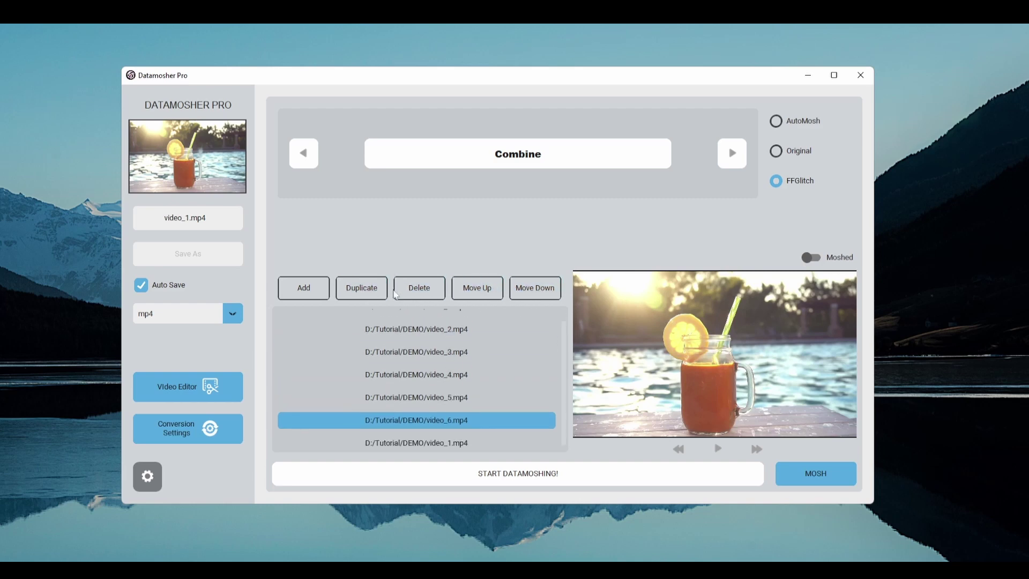
{"action": "left_click", "coordinate": [464, 441]}
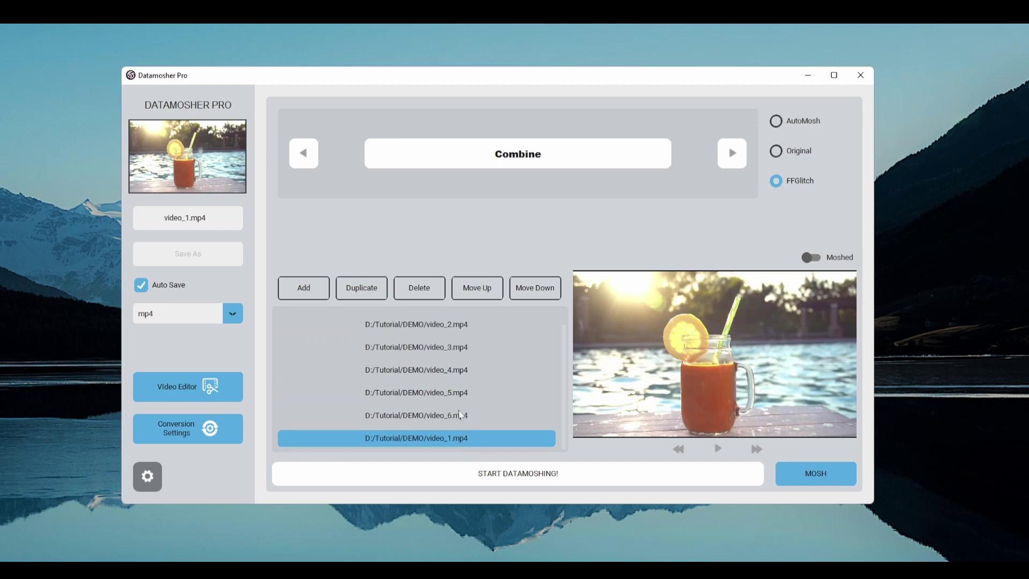
{"action": "scroll", "coordinate": [455, 411], "scroll_direction": "up", "scroll_amount": 1}
{"action": "scroll", "coordinate": [378, 328], "scroll_direction": "down", "scroll_amount": 1}
{"action": "scroll", "coordinate": [467, 412], "scroll_direction": "down", "scroll_amount": 1}
{"action": "left_click", "coordinate": [465, 441]}
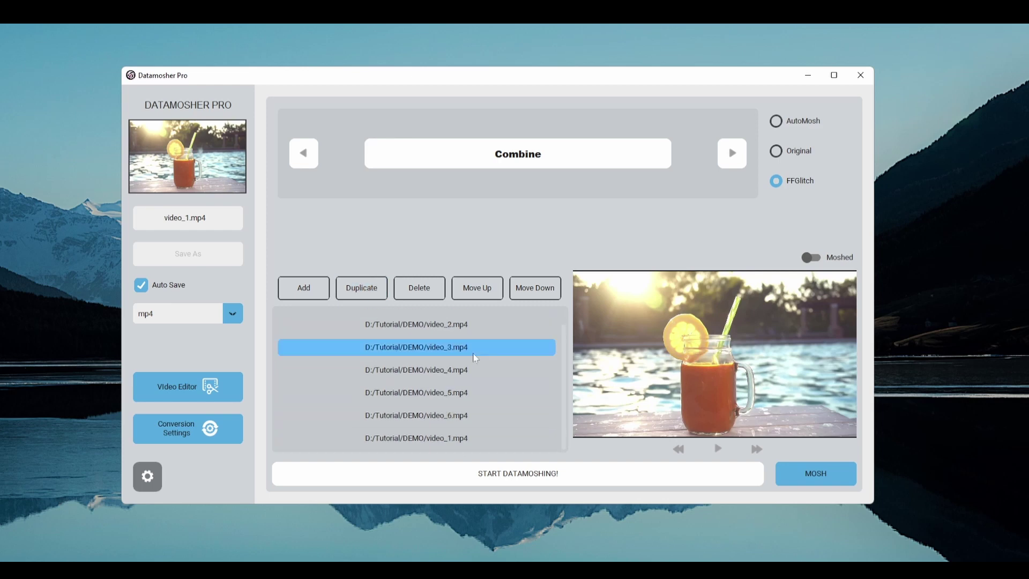
{"action": "scroll", "coordinate": [483, 358], "scroll_direction": "up", "scroll_amount": 1}
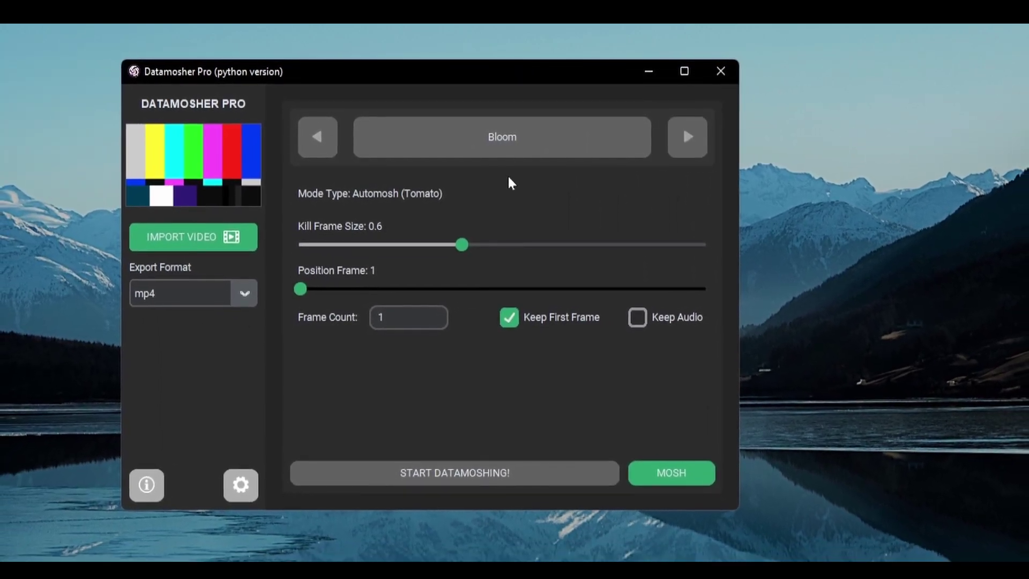
Step: Advance the python version's mode selector to Combine
{"action": "left_click", "coordinate": [696, 143]}
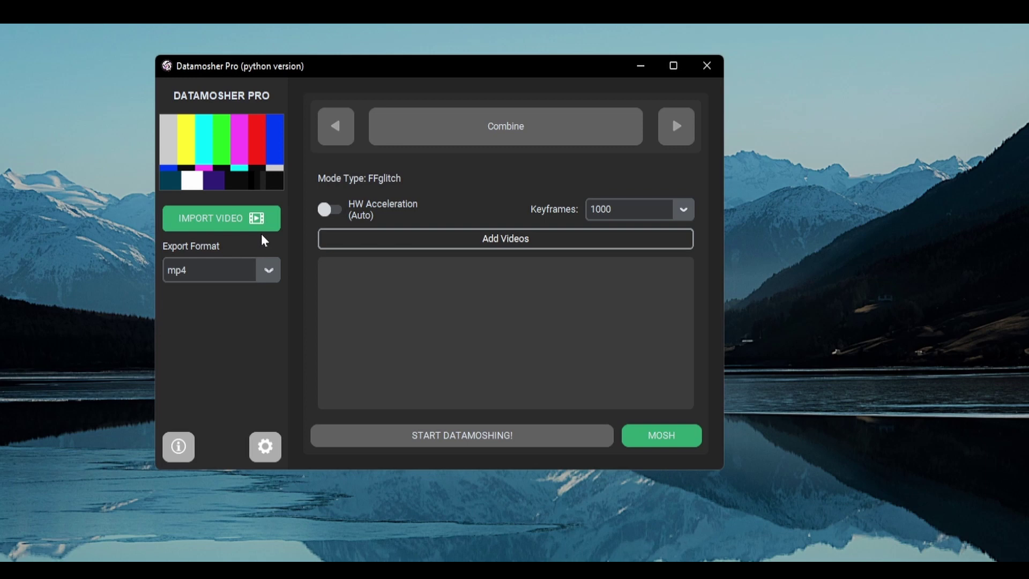
Step: Load video_1 as the main video and add video_1 through video_6 to the Combine list
{"action": "left_click", "coordinate": [276, 219]}
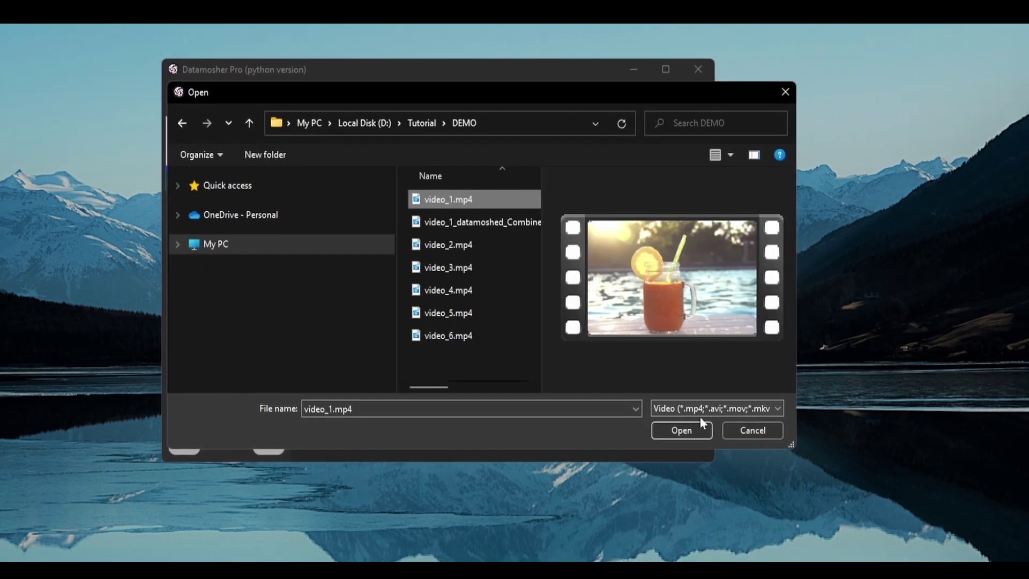
{"action": "left_click", "coordinate": [679, 429]}
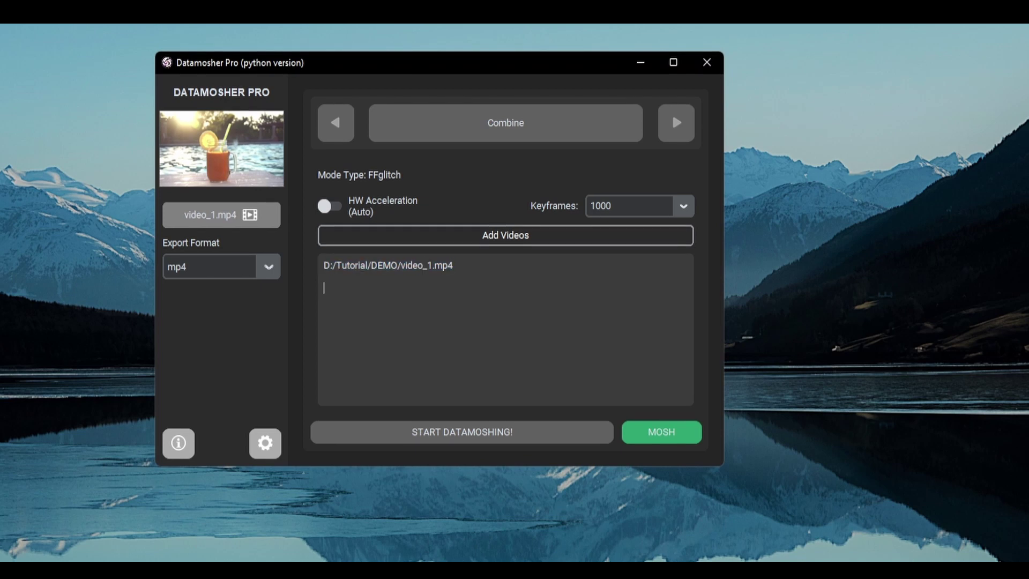
{"action": "left_click", "coordinate": [539, 234]}
{"action": "left_click", "coordinate": [483, 200]}
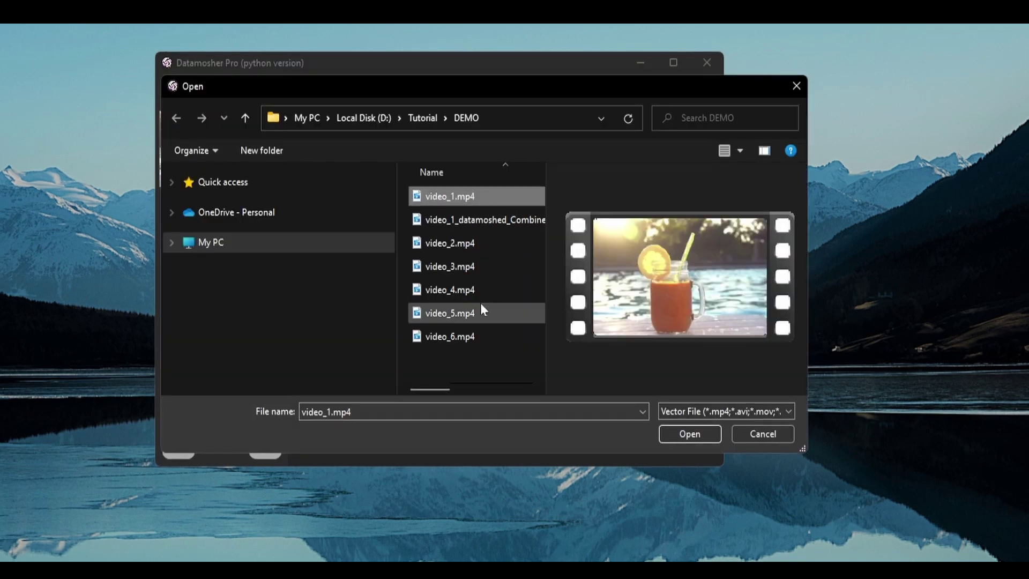
{"action": "left_click", "coordinate": [483, 246]}
{"action": "left_click", "coordinate": [478, 202], "text": "ctrl"}
{"action": "left_click", "coordinate": [480, 267], "text": "ctrl"}
{"action": "left_click", "coordinate": [478, 290], "text": "ctrl"}
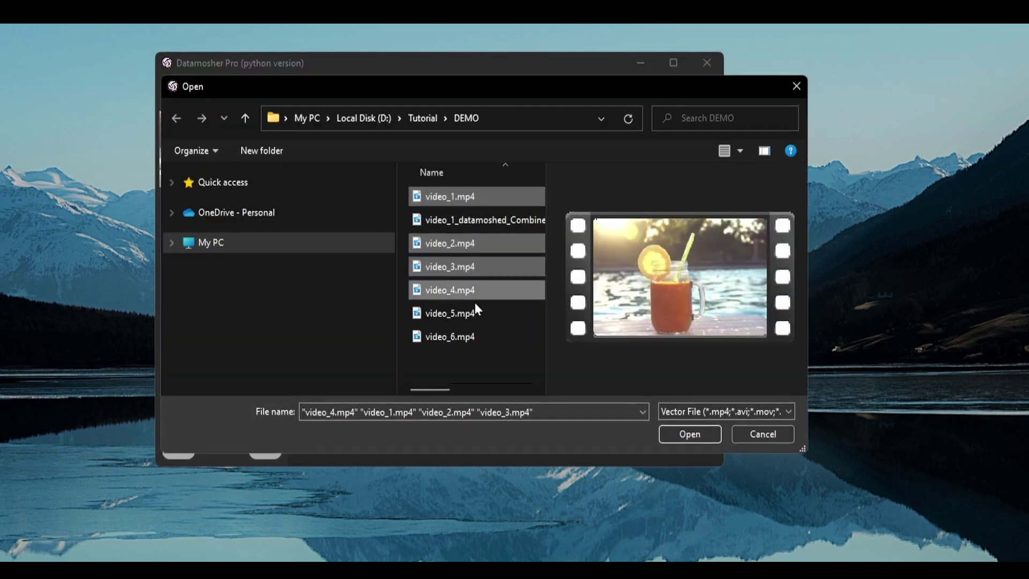
{"action": "left_click", "coordinate": [477, 336], "text": "ctrl"}
{"action": "left_click", "coordinate": [684, 438]}
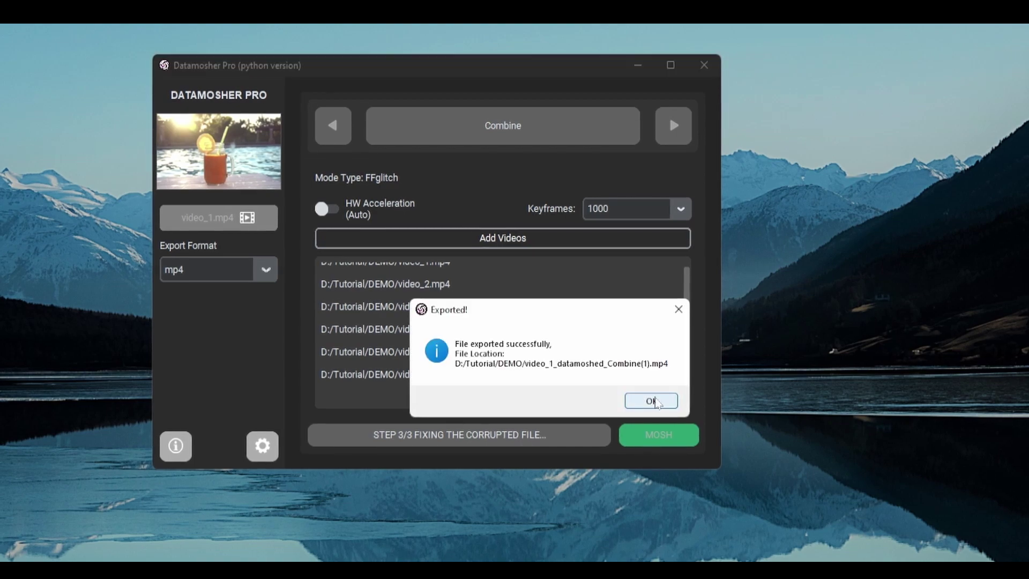
Step: Dismiss the export success message for video_1_datamoshed_Combine(1).mp4
{"action": "left_click", "coordinate": [652, 399]}
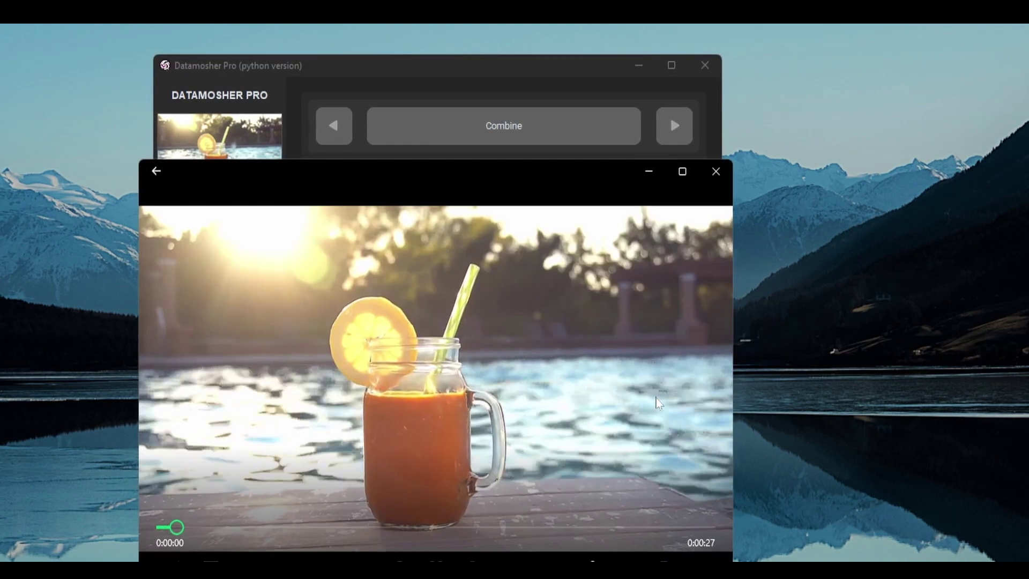